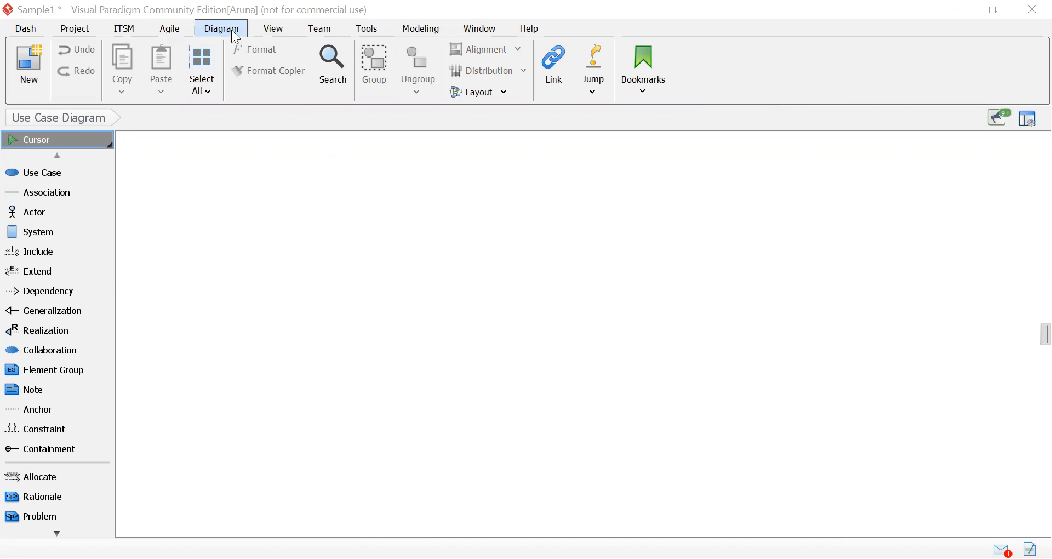
- Open the New Diagram dialog and scroll through the list of diagram types
left_click(36, 63)
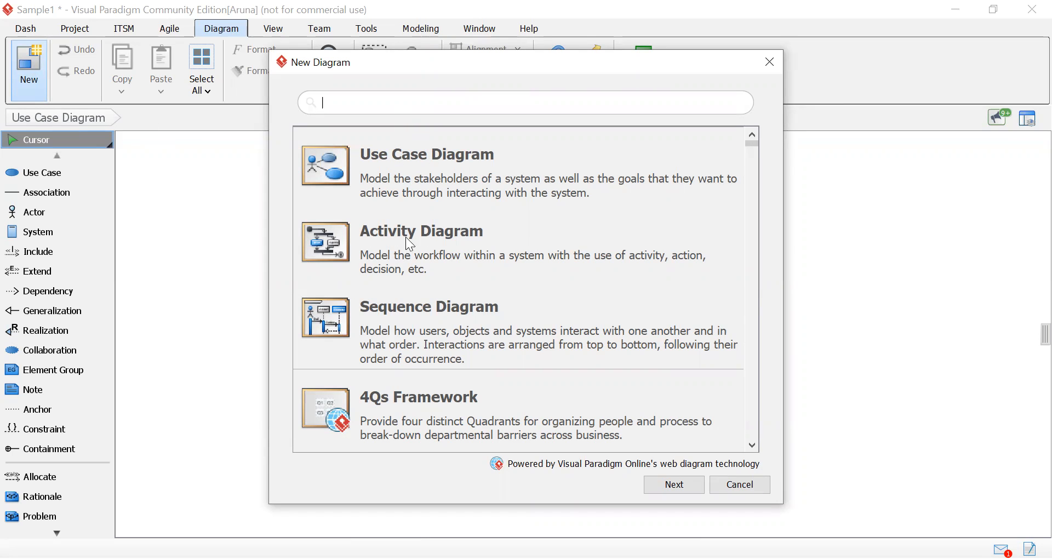
left_click(752, 446)
left_click(752, 446)
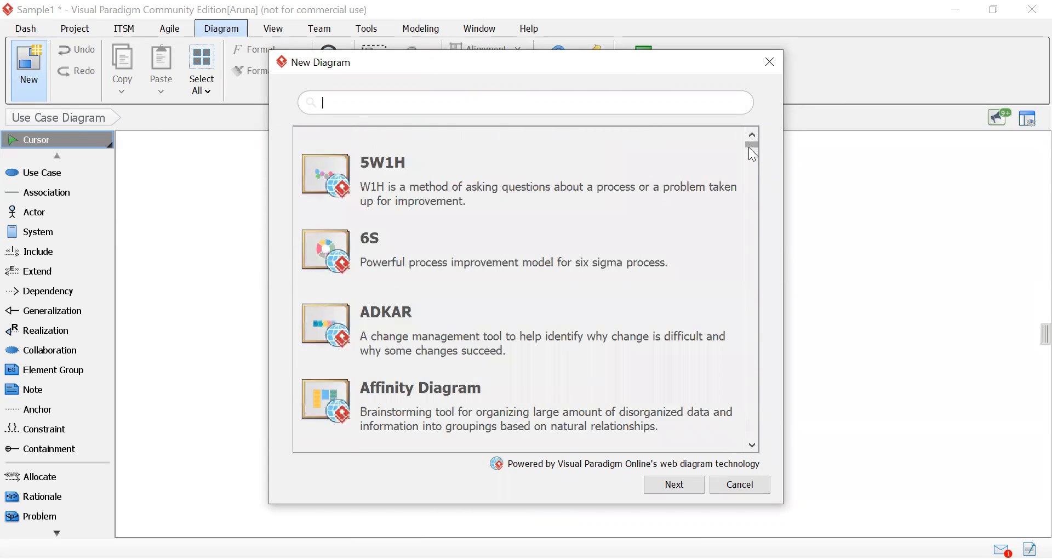
left_click_drag(749, 143, 750, 135)
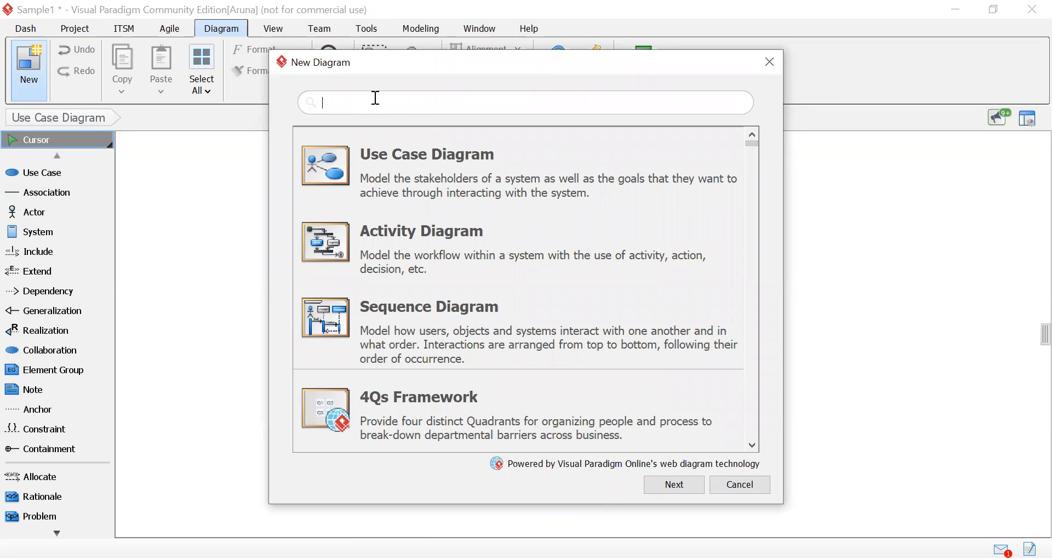
- Search the diagram types with several terms such as com, comp, use, activ and usecase
type("com")
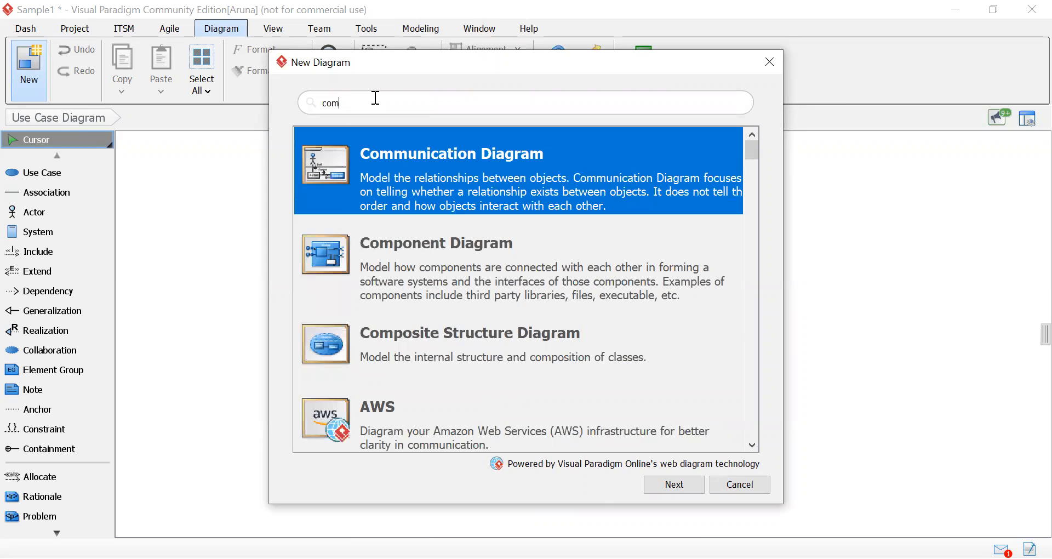
type("p")
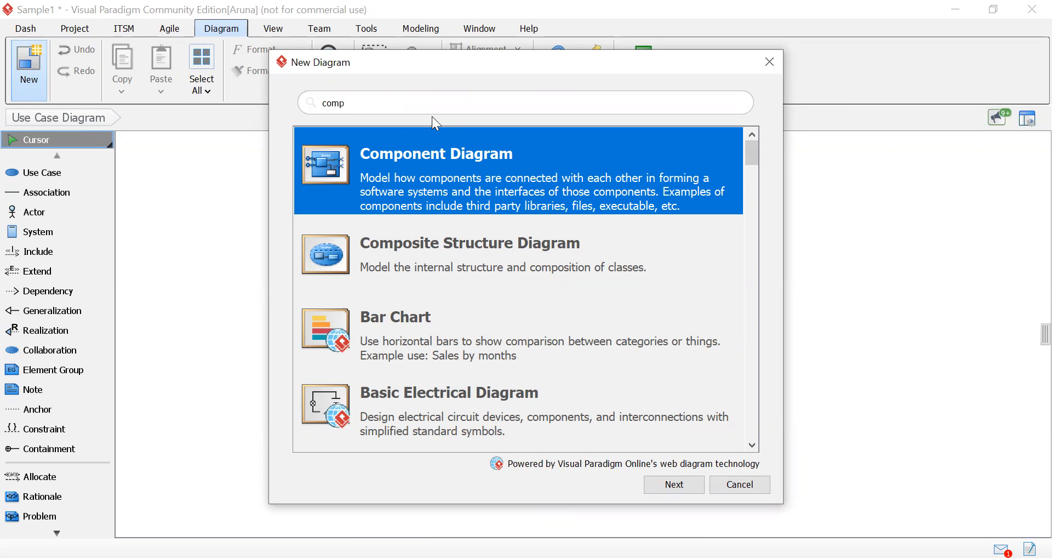
key("BackSpace")
key("BackSpace")
key("BackSpace")
key("BackSpace")
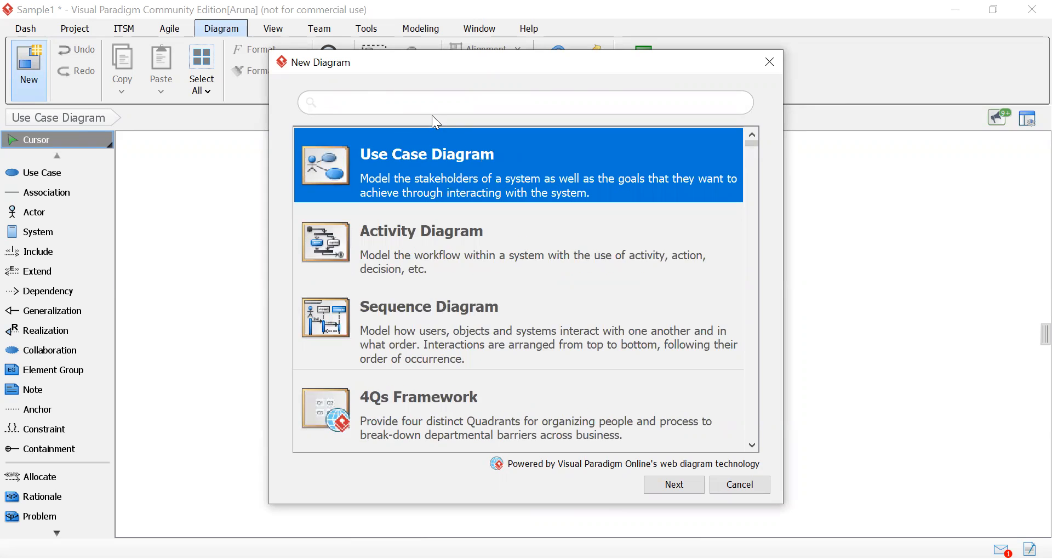
type("use")
key("BackSpace")
key("BackSpace")
key("BackSpace")
type("ac")
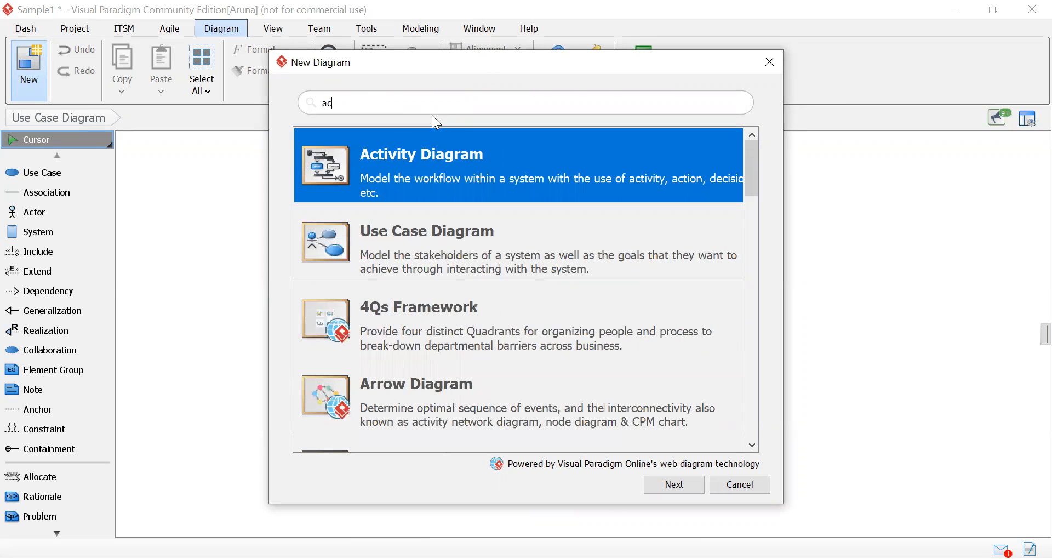
type("tivit")
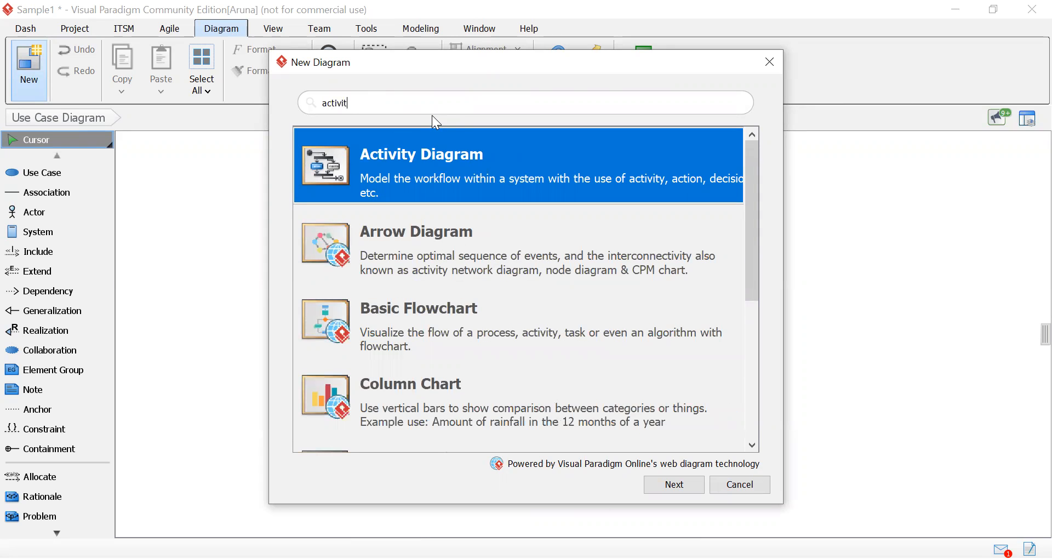
key("BackSpace")
key("BackSpace")
key("BackSpace")
key("BackSpace")
key("BackSpace")
key("BackSpace")
key("BackSpace")
type("us")
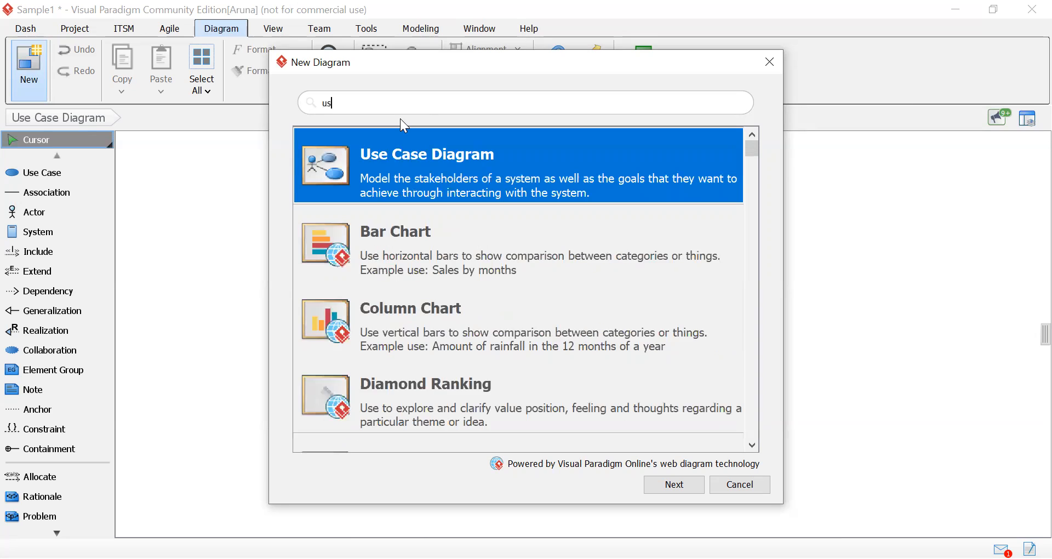
type("ecase")
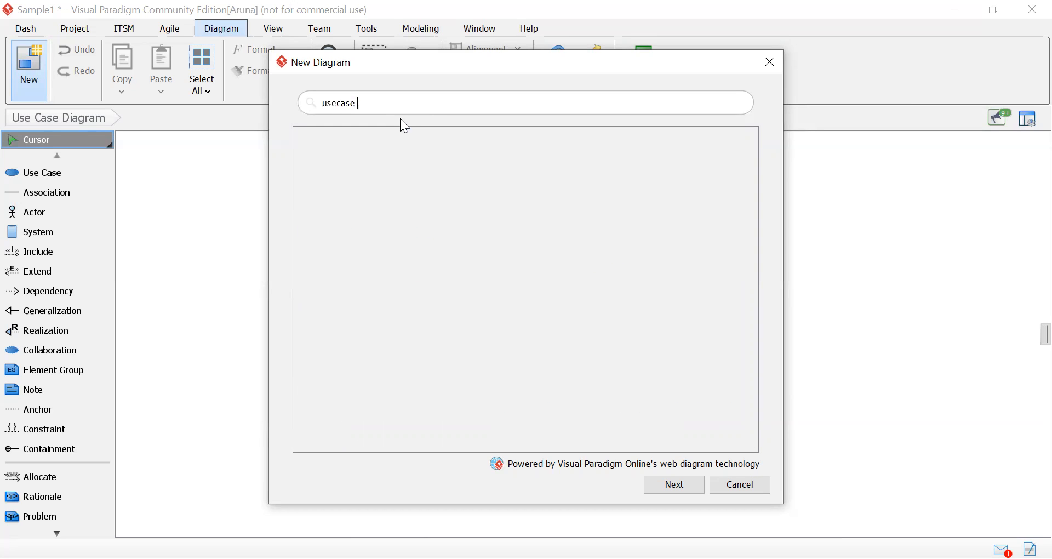
- Clear the search, search for act, and proceed with the Activity Diagram type
key("BackSpace")
key("BackSpace")
key("BackSpace")
key("BackSpace")
key("BackSpace")
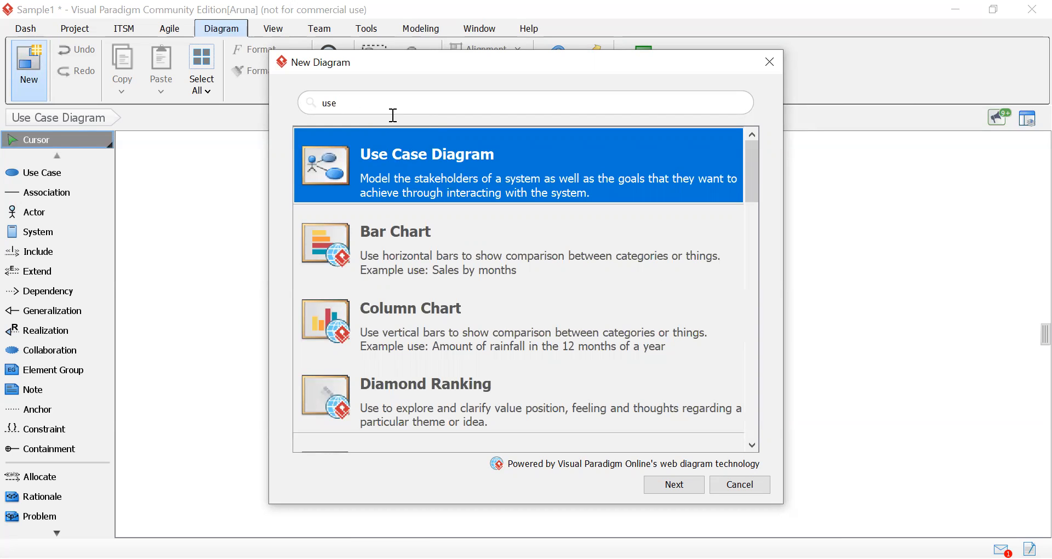
key("BackSpace")
key("BackSpace")
key("BackSpace")
type("a")
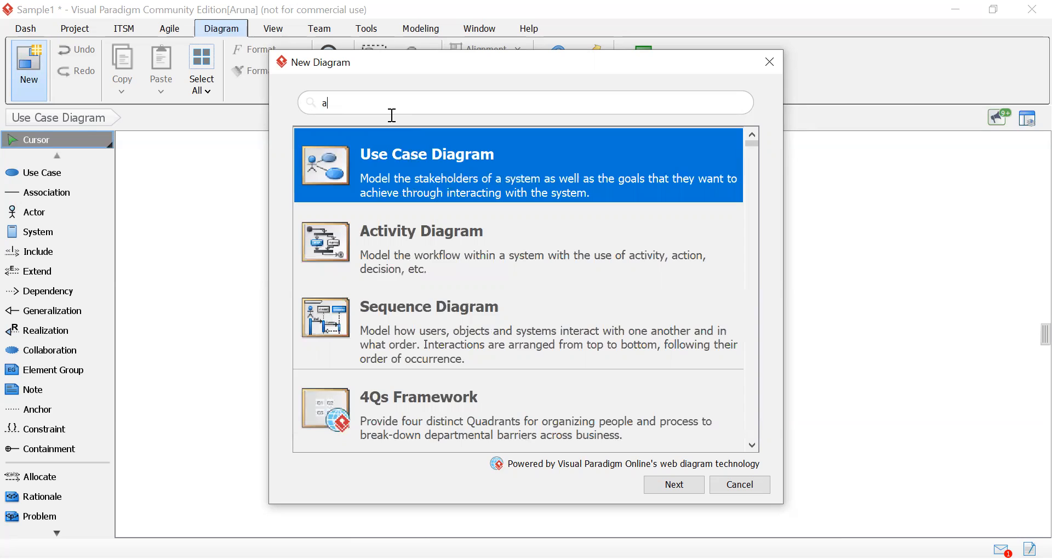
type("ct")
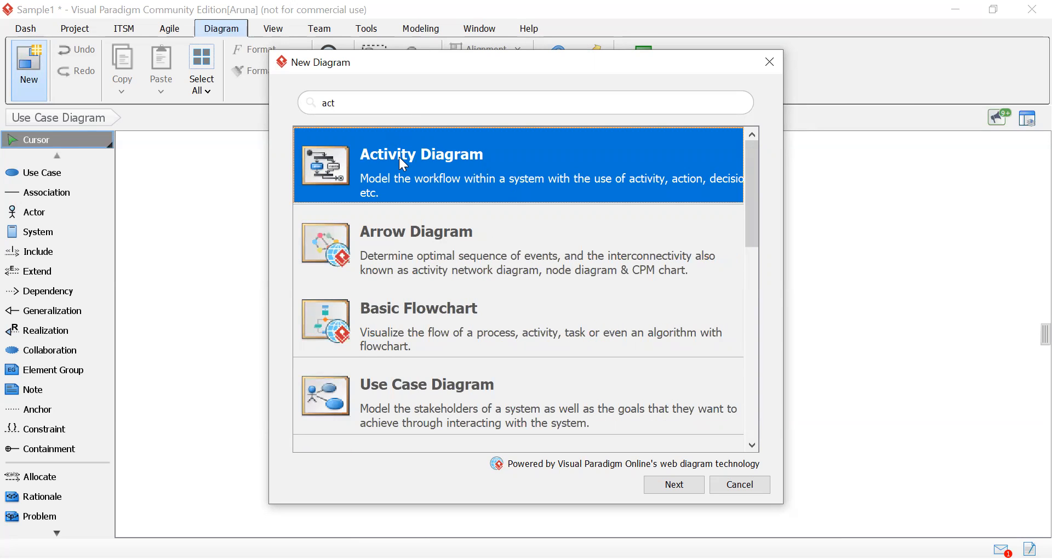
left_click(685, 491)
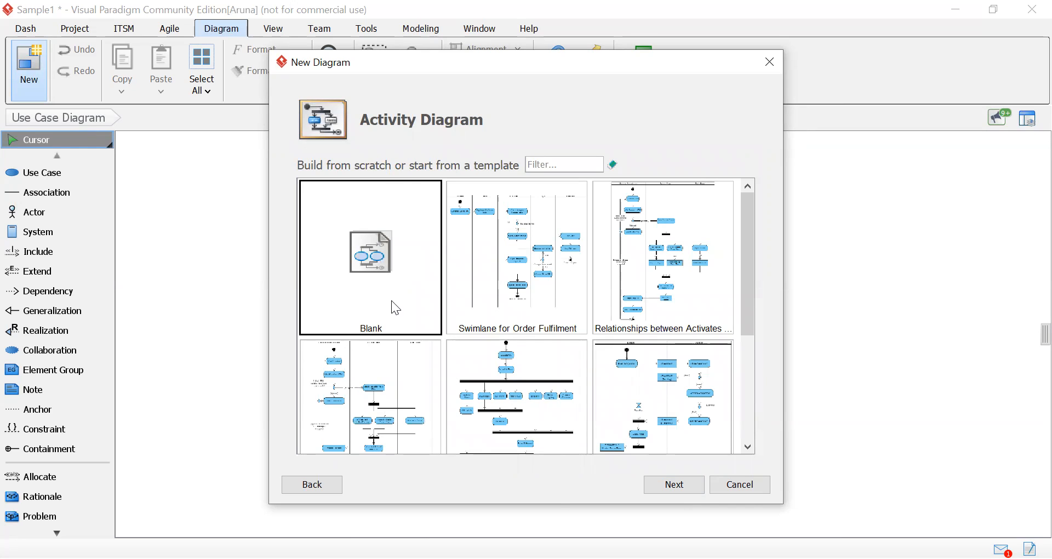
- Create a blank activity diagram named Activity Diagram at the root location
left_click(660, 486)
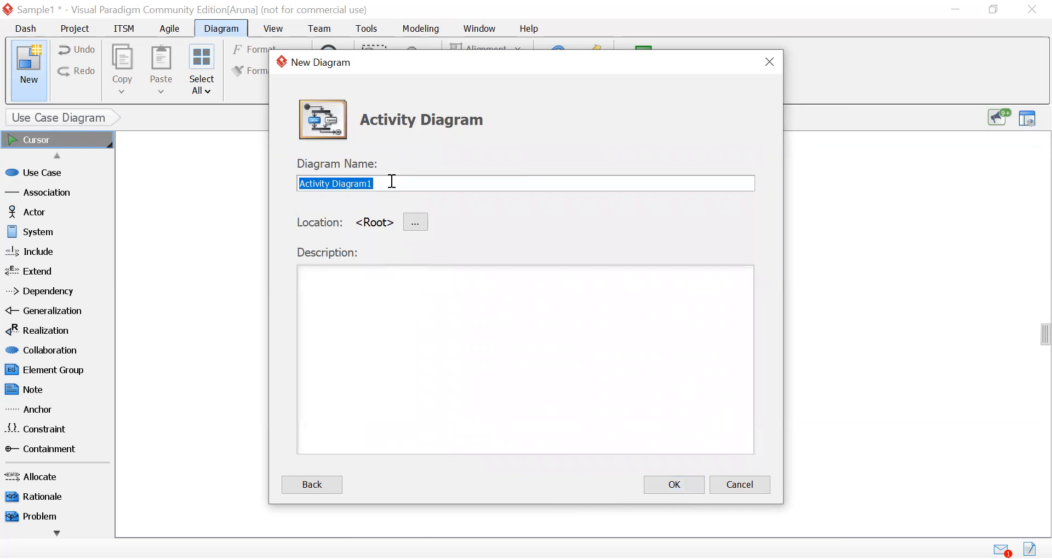
left_click(393, 182)
key("BackSpace")
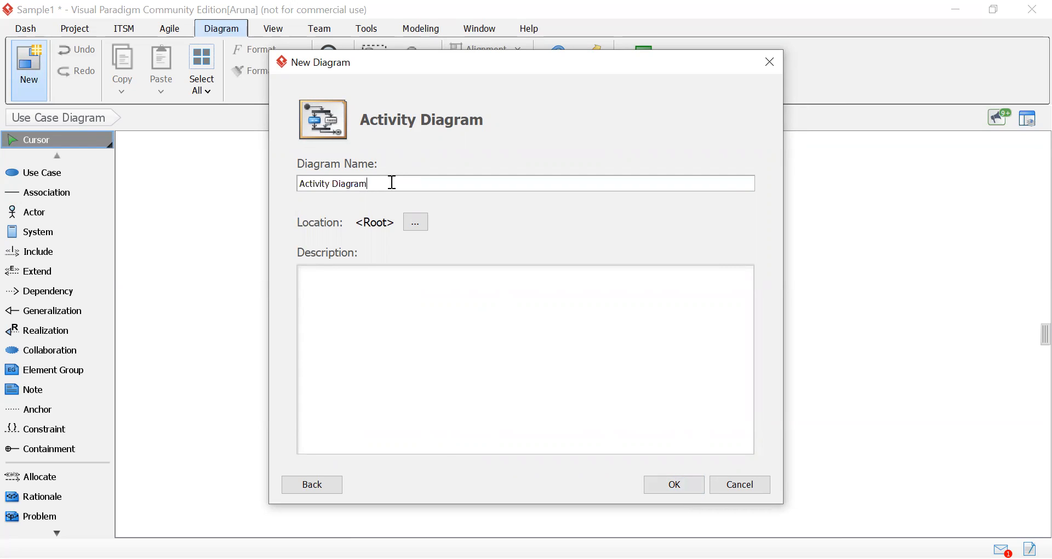
left_click(418, 224)
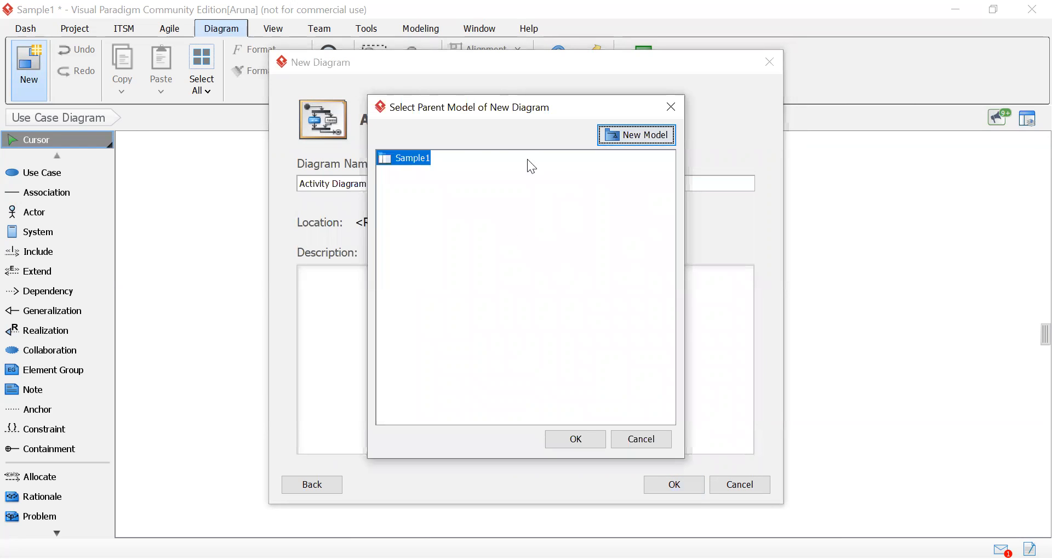
left_click(644, 440)
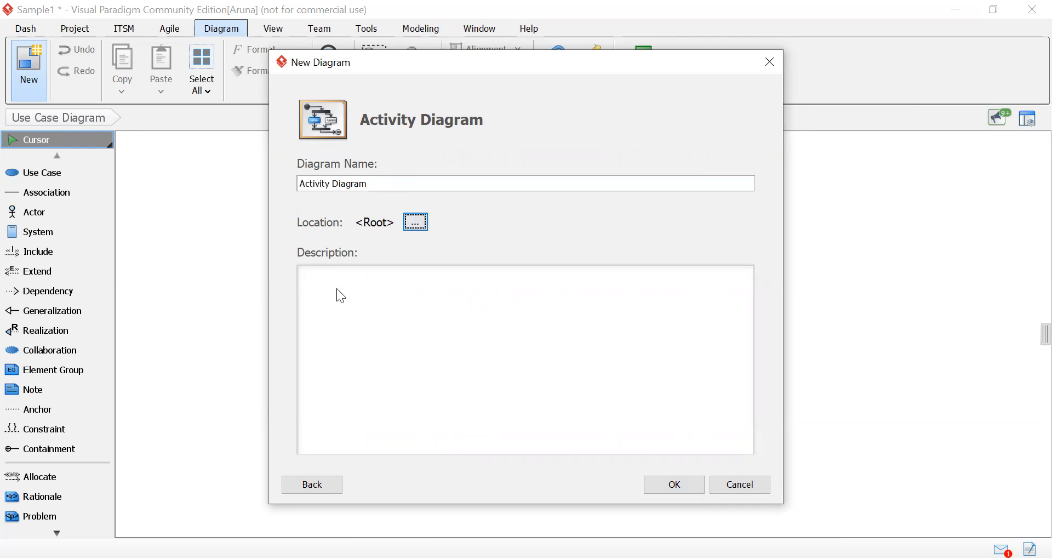
left_click(666, 489)
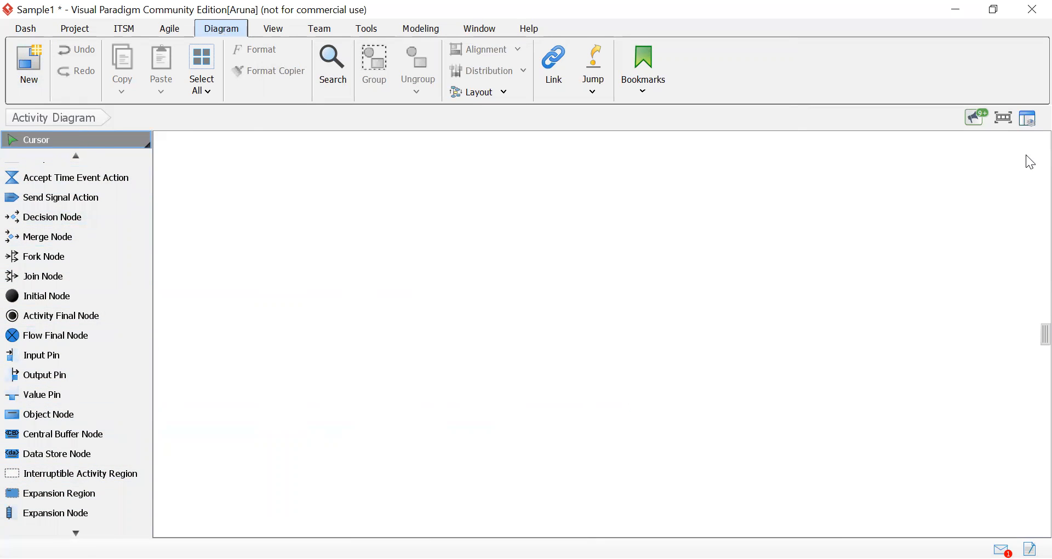
- Toggle between the Activity Diagram and the Use Case Diagram to compare their element palettes
left_click(1003, 121)
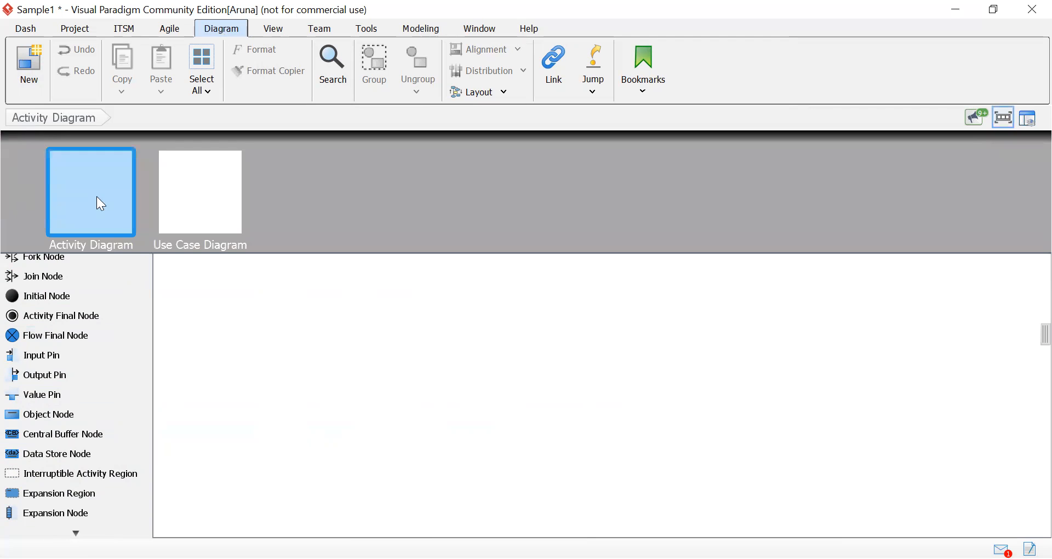
left_click(193, 199)
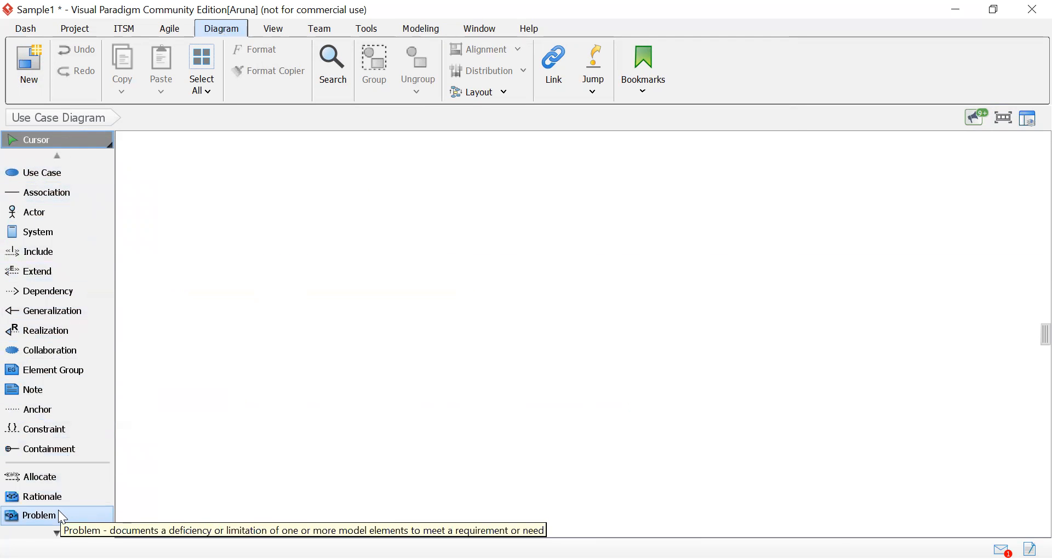
left_click(1007, 120)
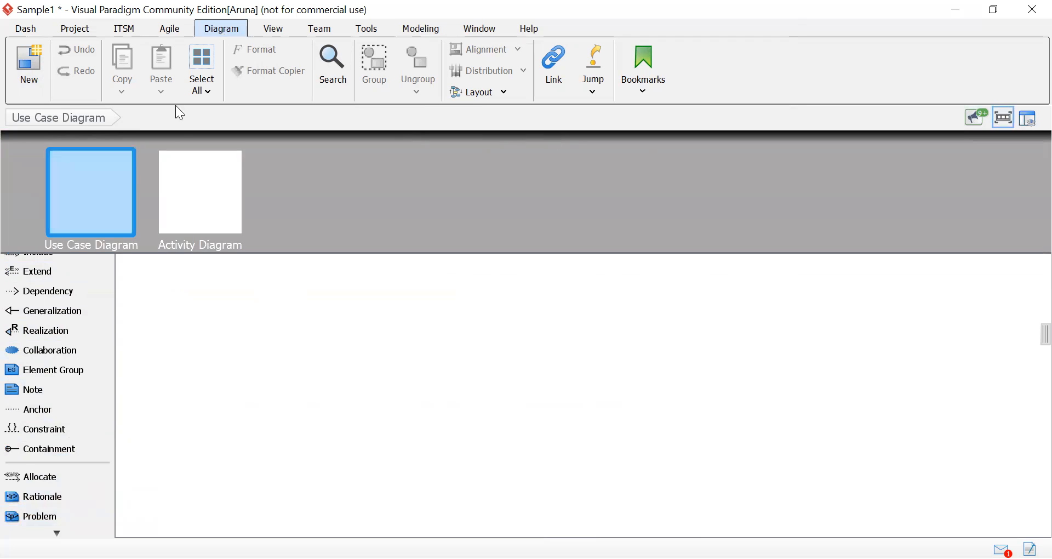
left_click(178, 198)
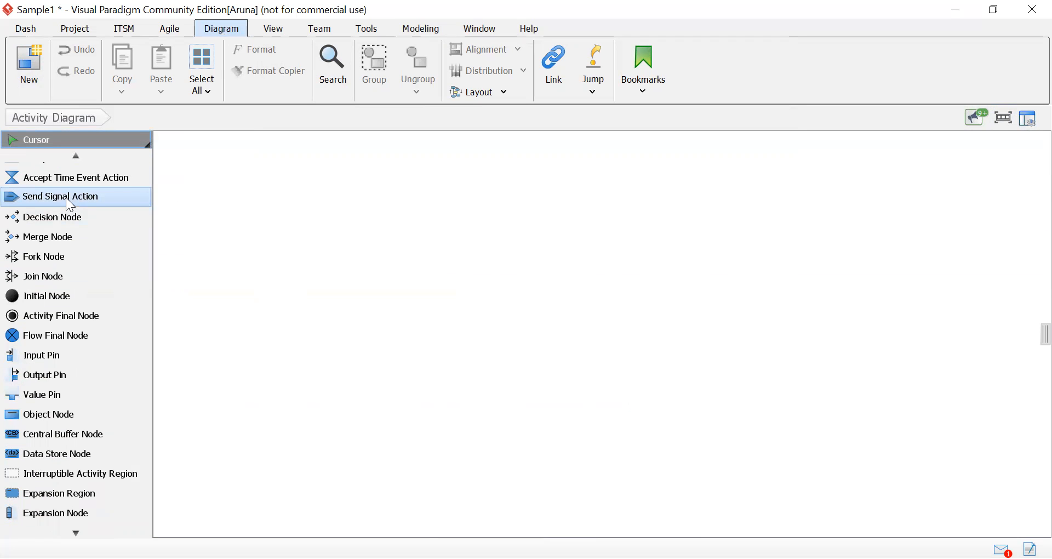
left_click(76, 157)
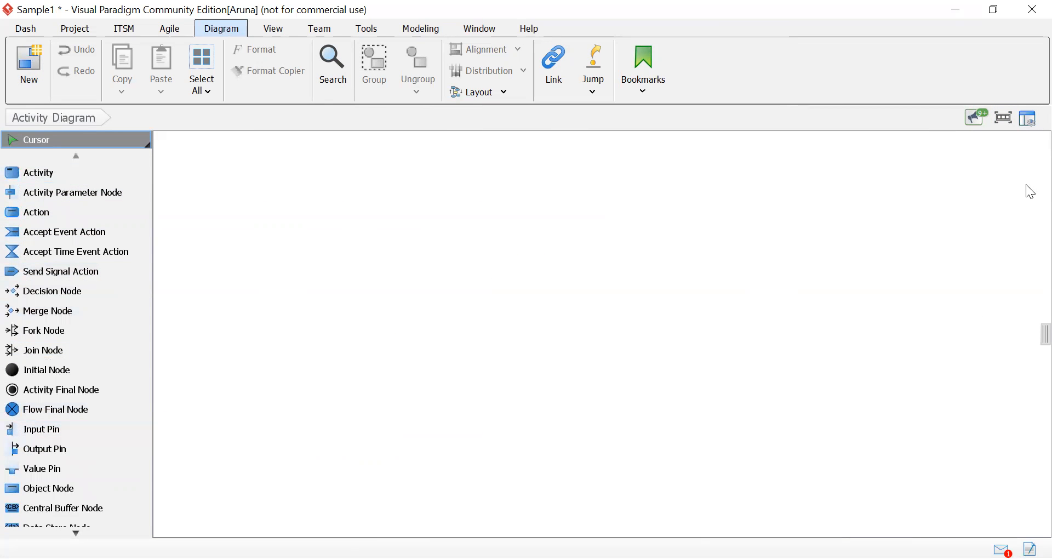
- Open the Use Case Diagram from the diagram navigator
left_click(1006, 125)
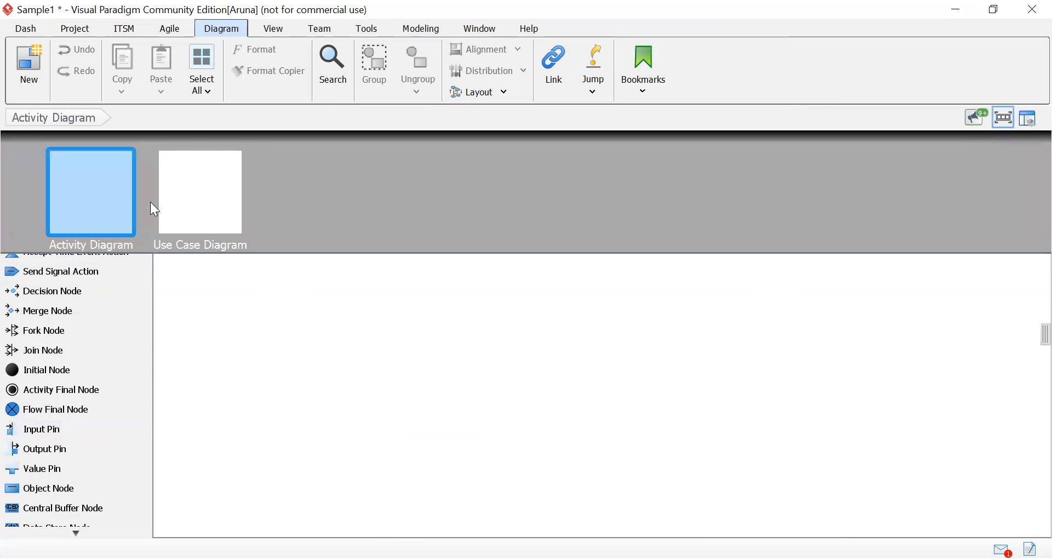
mouse_move(208, 208)
left_click(215, 188)
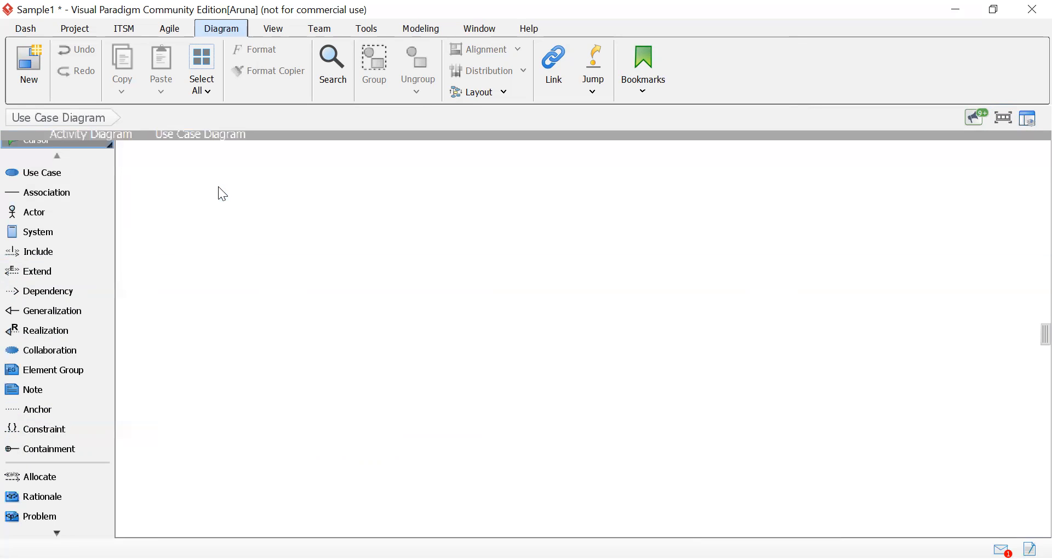
- Draw a large System boundary in the middle of the canvas and name it ATM
left_click(75, 238)
left_click_drag(448, 187, 707, 482)
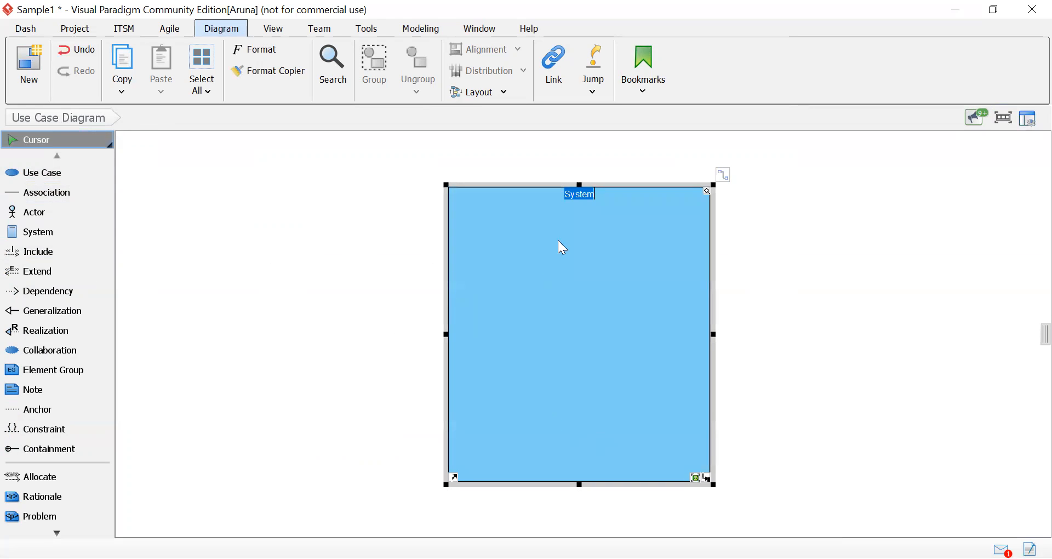
type("ATM")
key("Return")
- Add an actor named Customer to the left of the ATM system
left_click(39, 217)
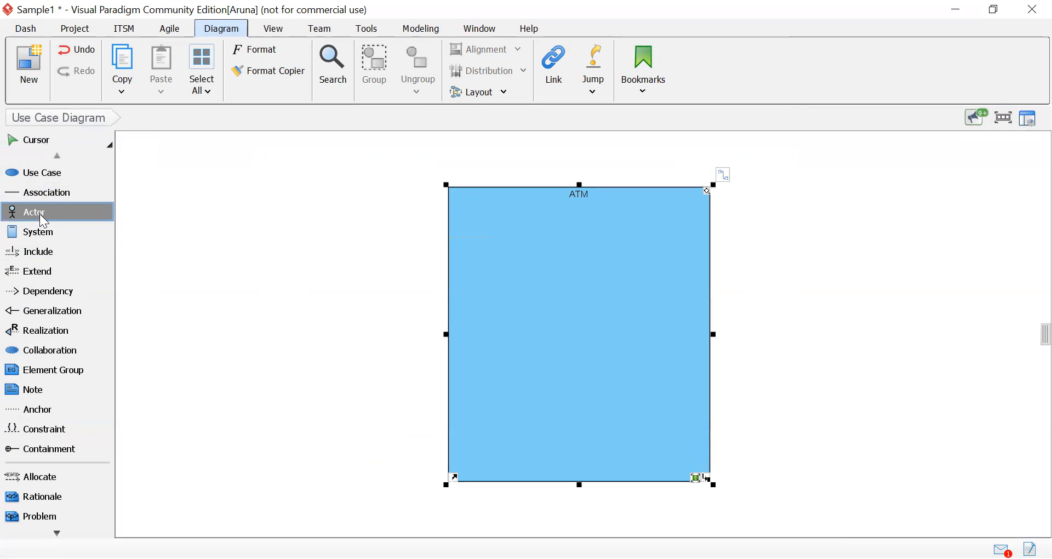
mouse_move(232, 252)
left_mouse_down()
mouse_move(252, 333)
mouse_move(307, 381)
left_mouse_up()
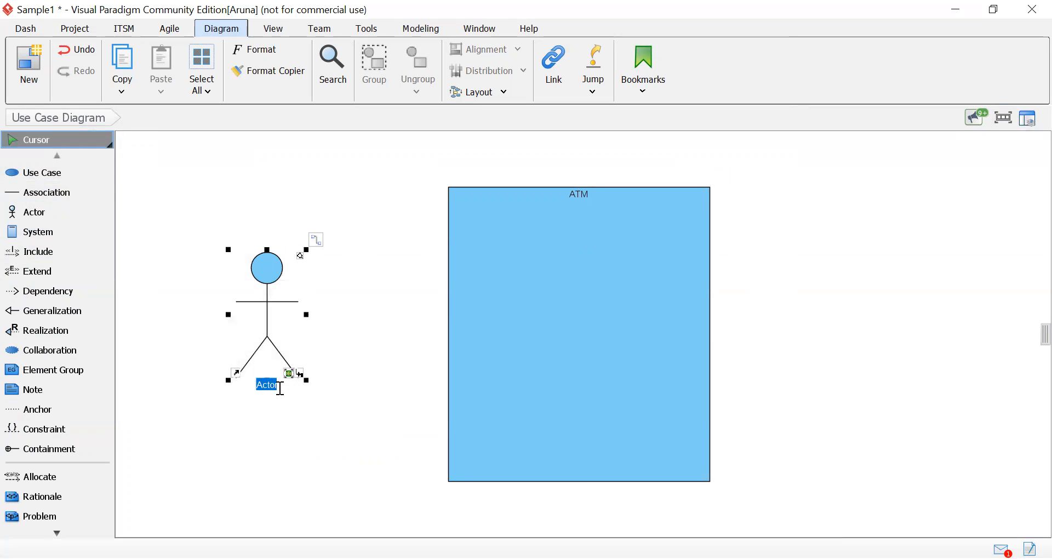
type("Cu")
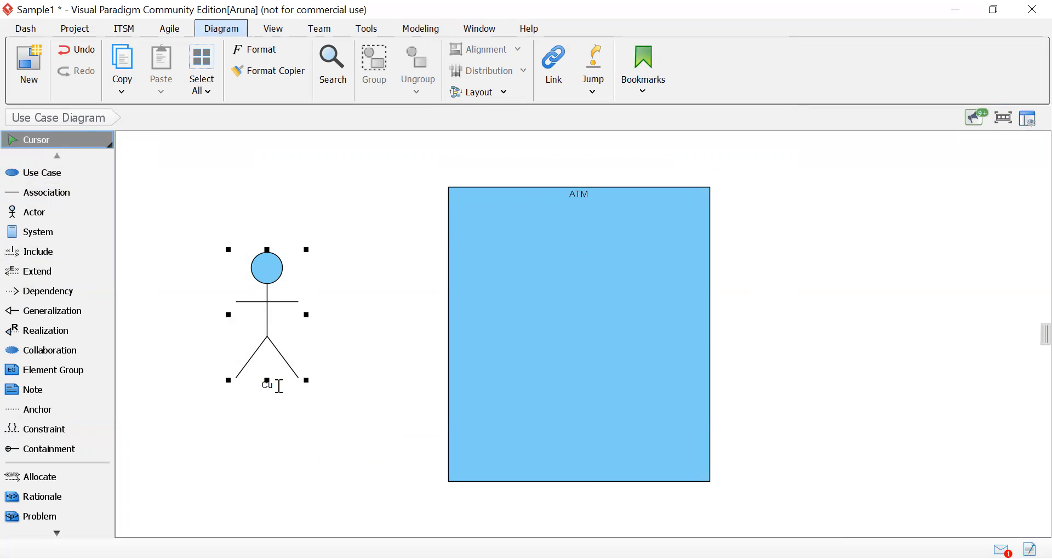
type("stomer")
key("Return")
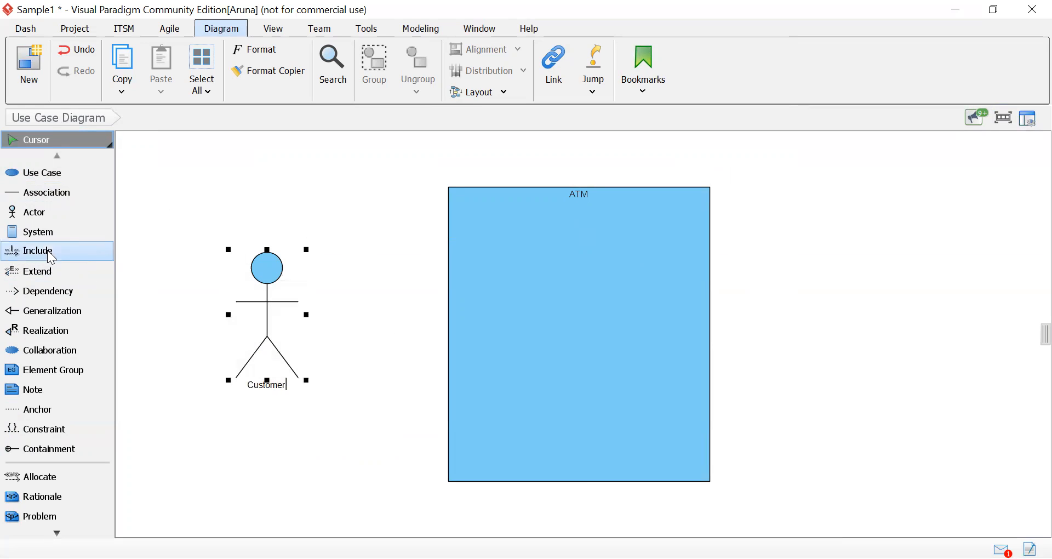
- Place a use case near the top inside the ATM system boundary
left_click(40, 180)
left_click(513, 239)
left_click_drag(603, 271, 650, 293)
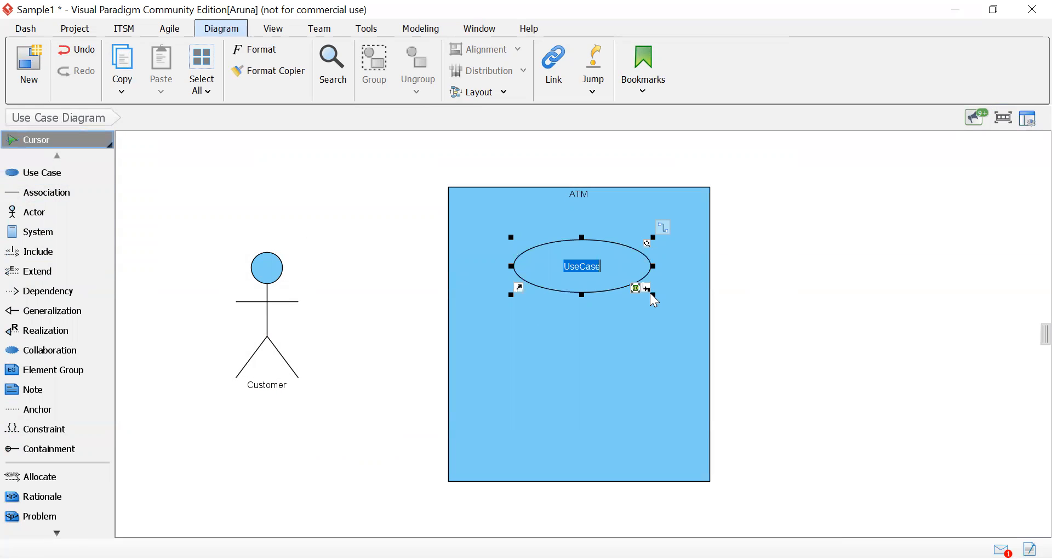
- Connect the Customer actor to the use case with an Association
left_click(274, 278)
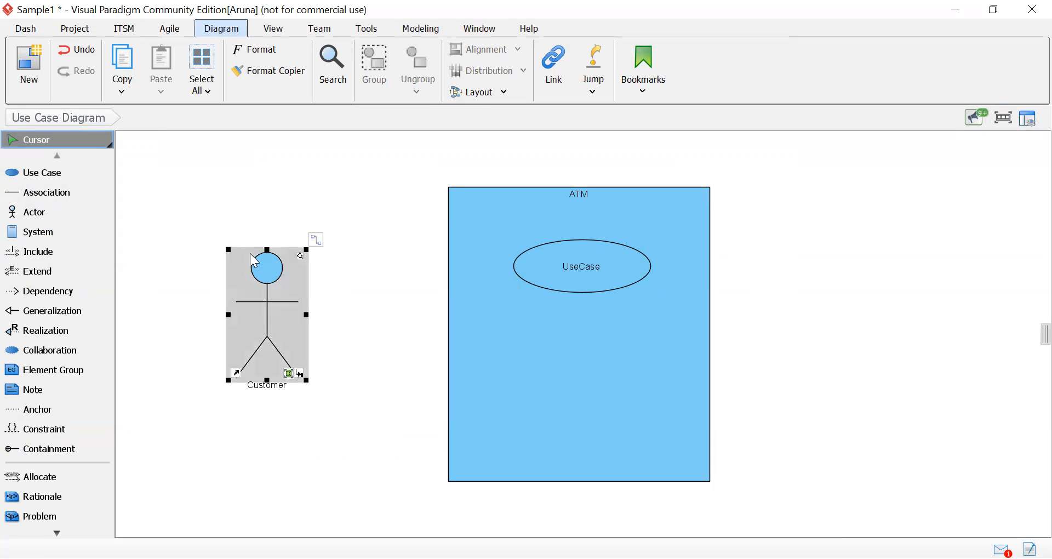
left_click(66, 196)
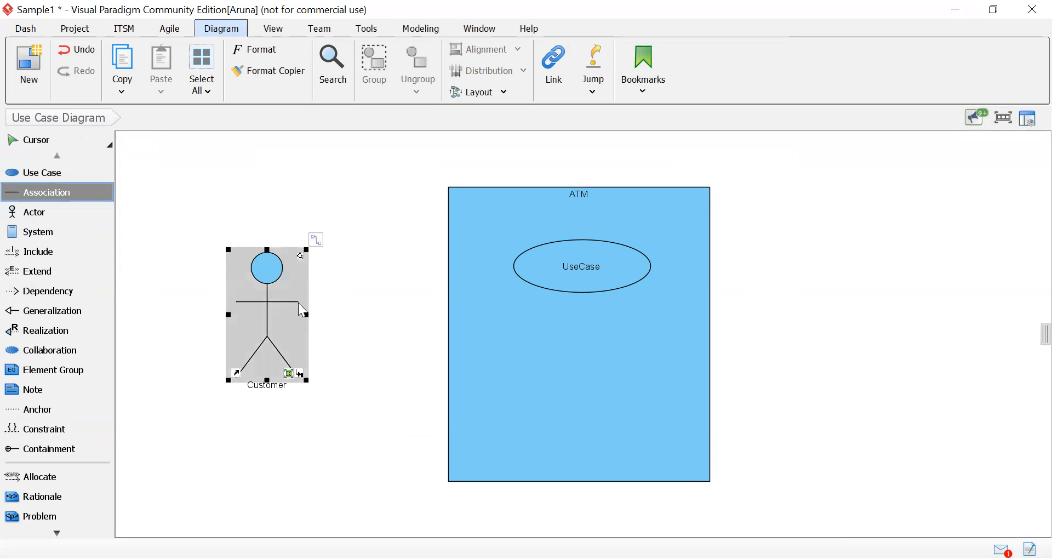
left_click_drag(300, 306, 522, 275)
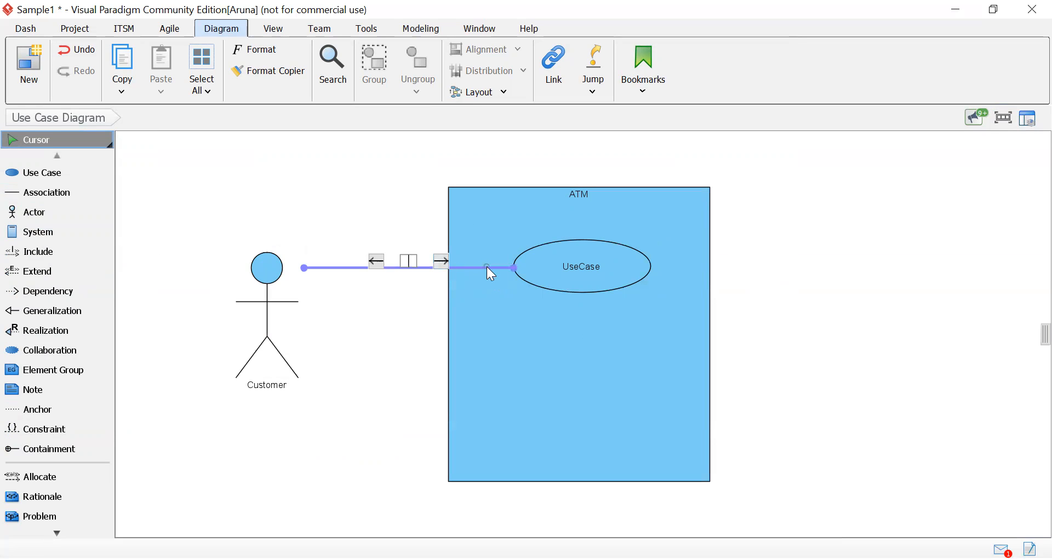
- Add a second use case below the first inside the ATM boundary and connect it to the Customer actor with an Association
left_click(802, 301)
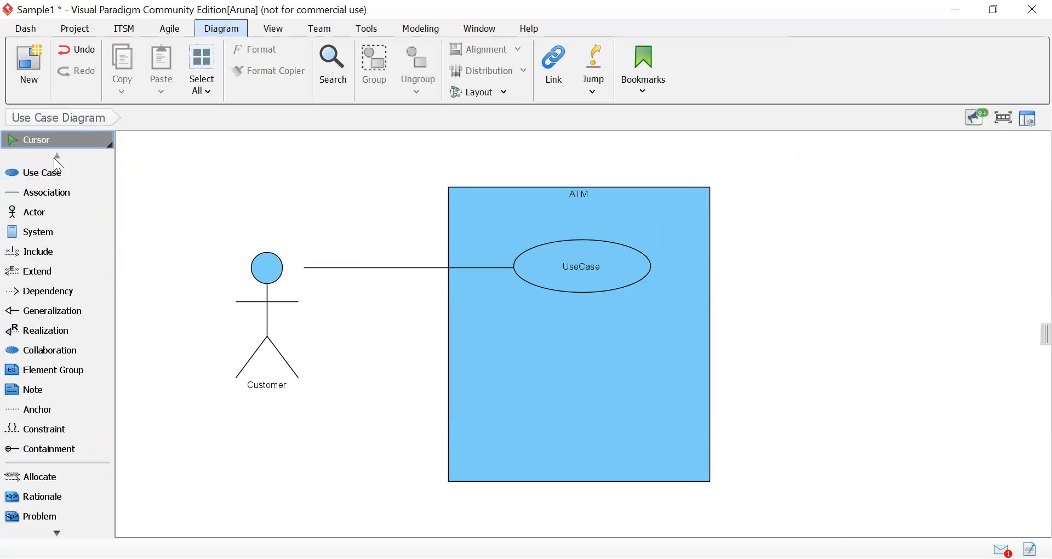
left_click(28, 173)
left_click_drag(611, 339, 684, 363)
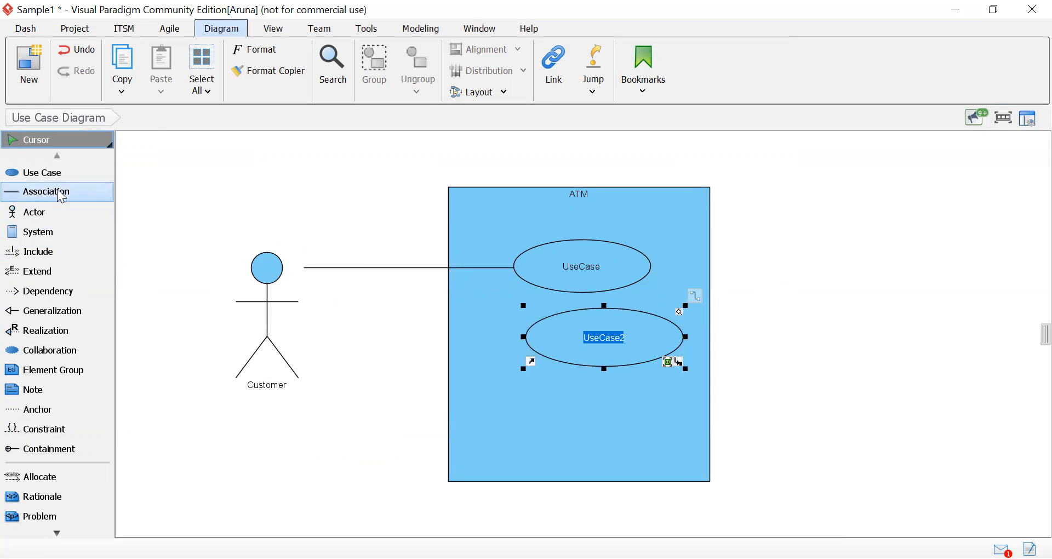
left_click(82, 197)
left_click_drag(389, 343, 533, 345)
- Rename the top use case as Insert Card
double_click(562, 266)
type("Inser")
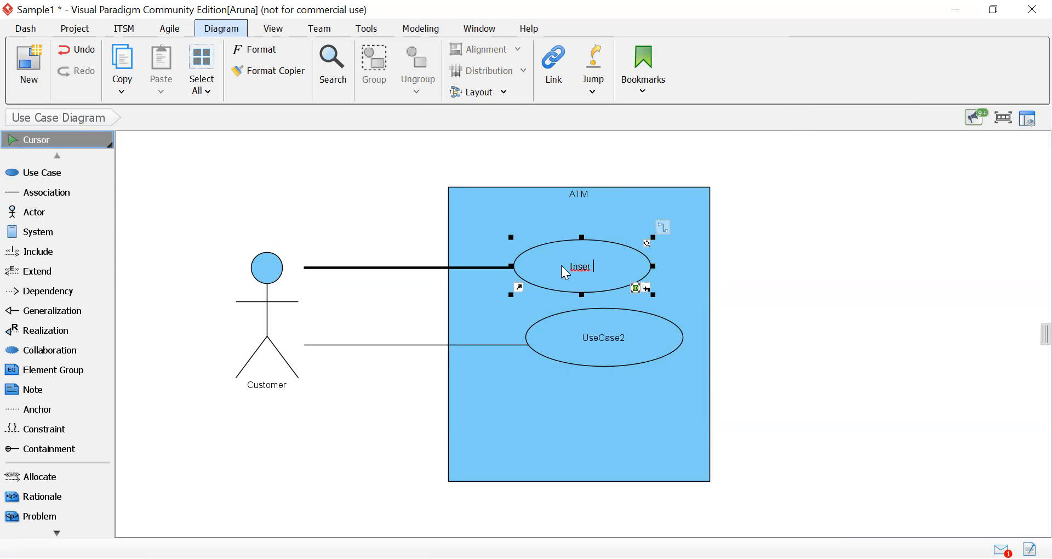
key("BackSpace")
type("rt Card")
- Rename the second use case as Select Menu
double_click(593, 342)
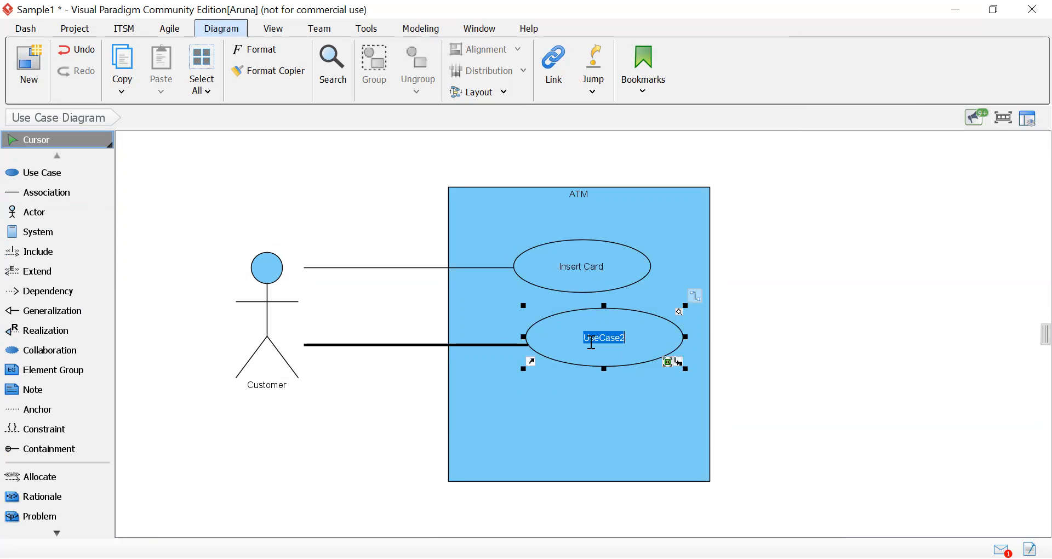
type("Selcet")
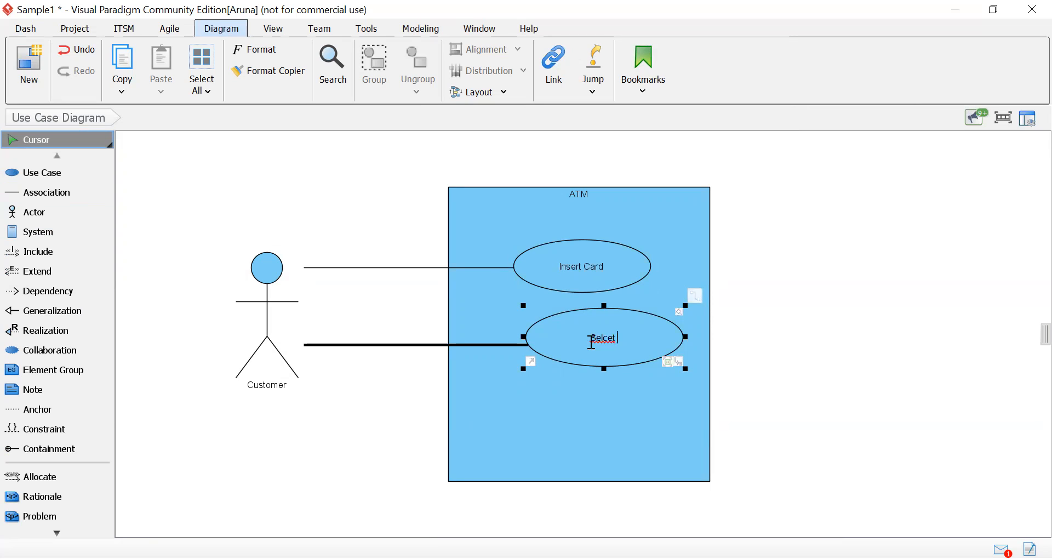
type(" Menu")
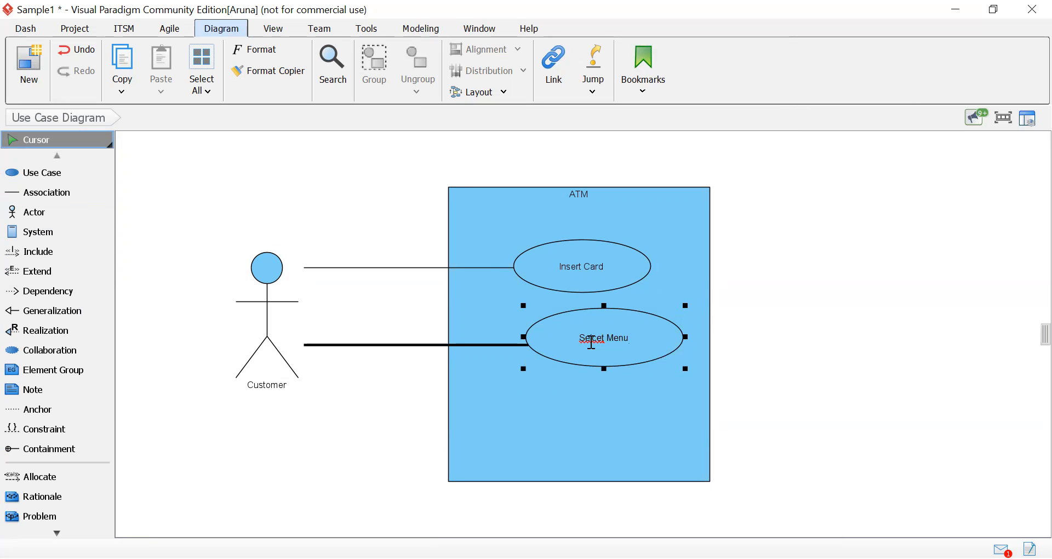
left_click(598, 337)
key("BackSpace")
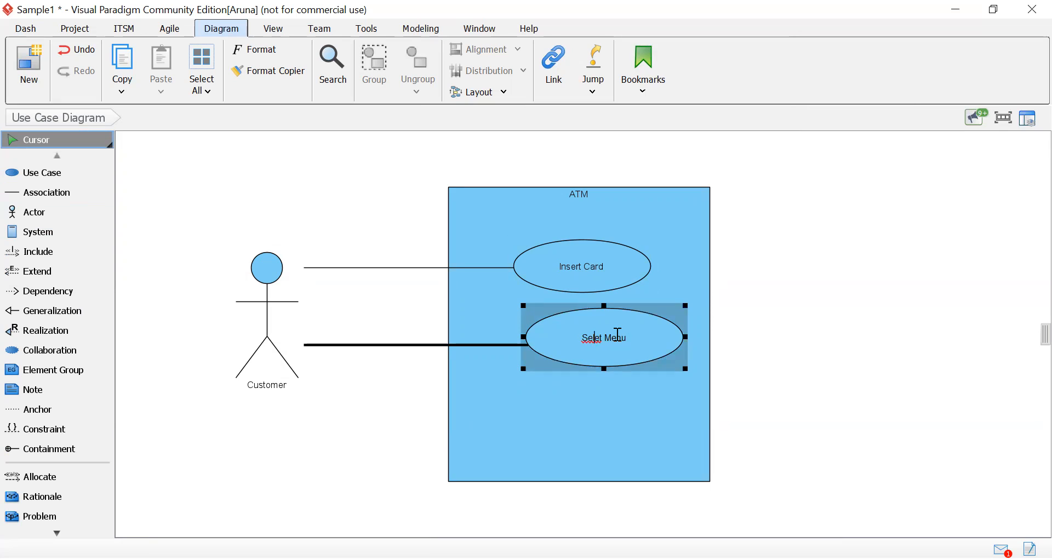
type("c")
key("Return")
left_click(744, 390)
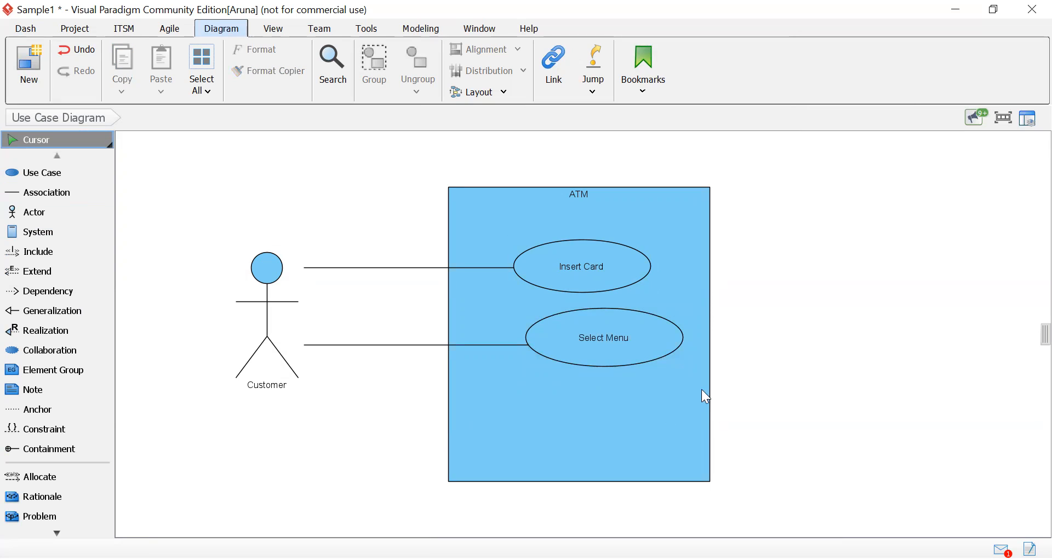